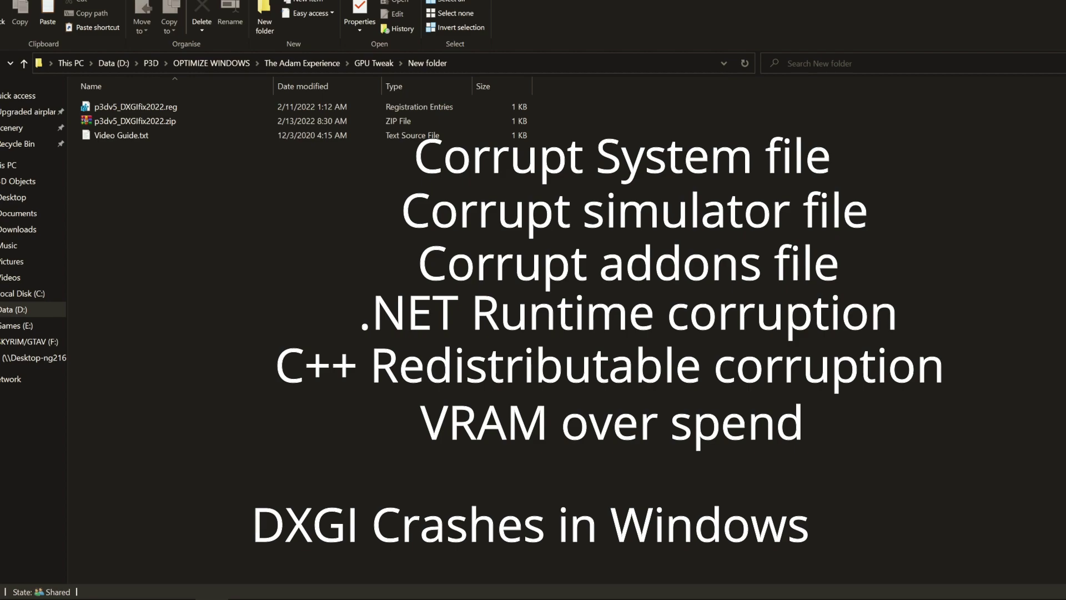
Step: Open Control Panel's Programs and Features list and scroll to the Visual C++ redistributables
{"action": "mouse_move", "coordinate": [11, 597]}
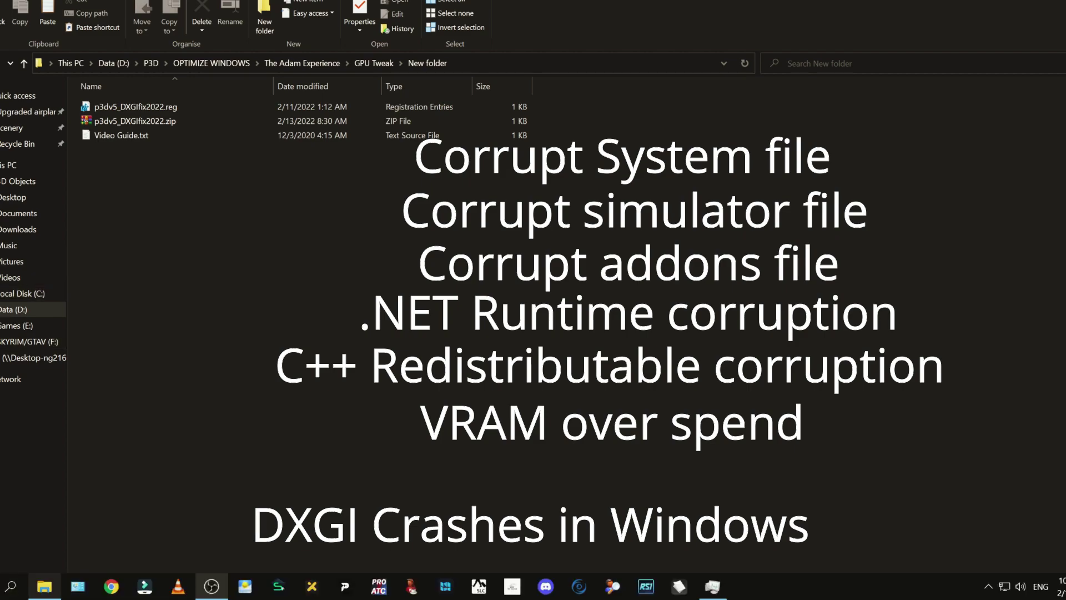
{"action": "left_click", "coordinate": [78, 586]}
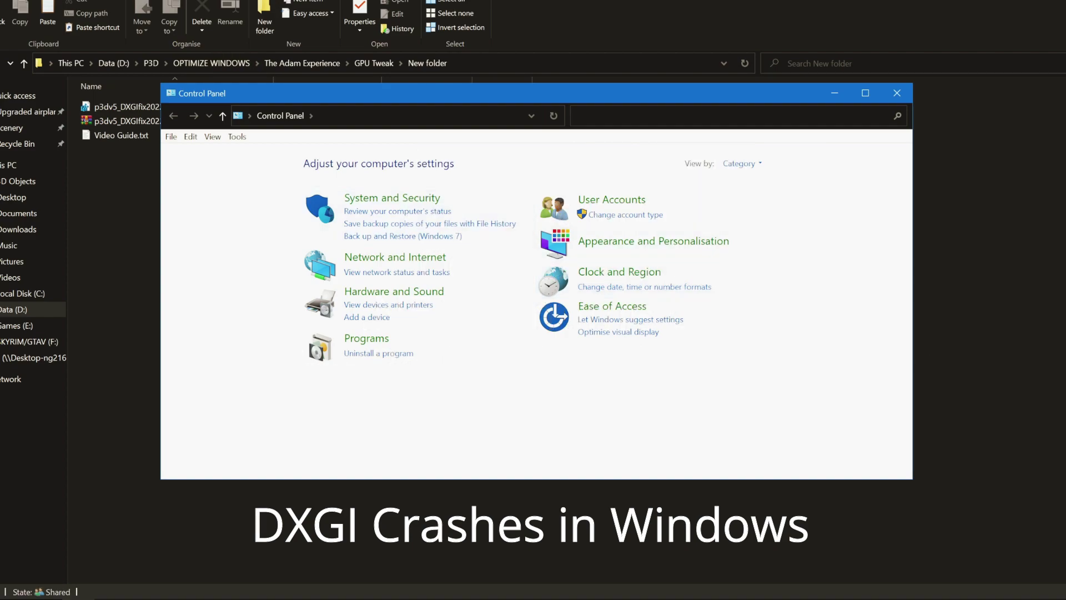
{"action": "left_click", "coordinate": [369, 353]}
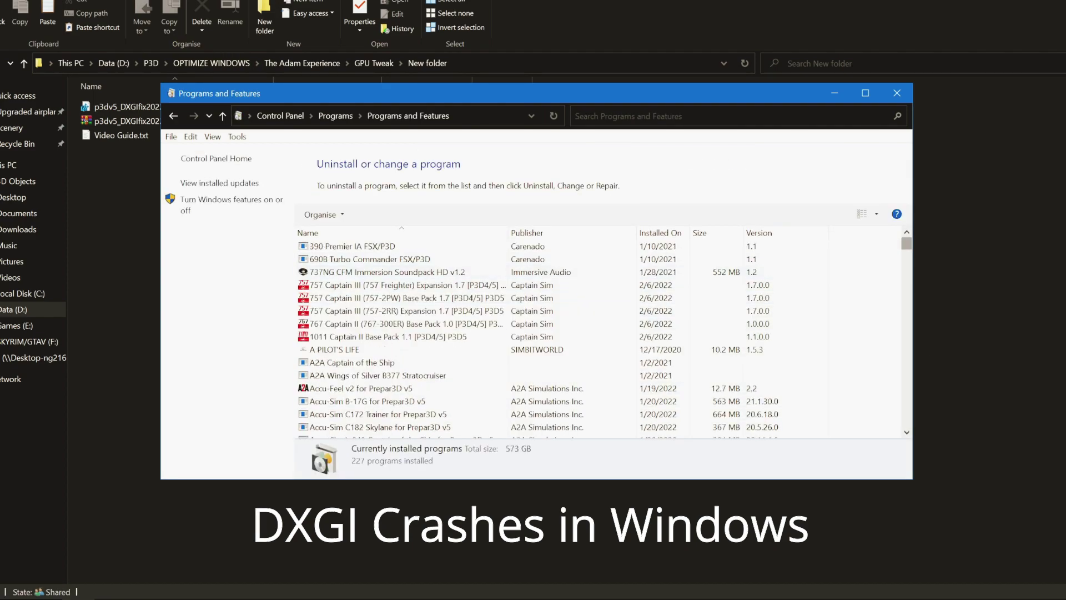
{"action": "scroll", "coordinate": [600, 336], "scroll_direction": "down", "scroll_amount": 10}
{"action": "scroll", "coordinate": [599, 336], "scroll_direction": "down", "scroll_amount": 20}
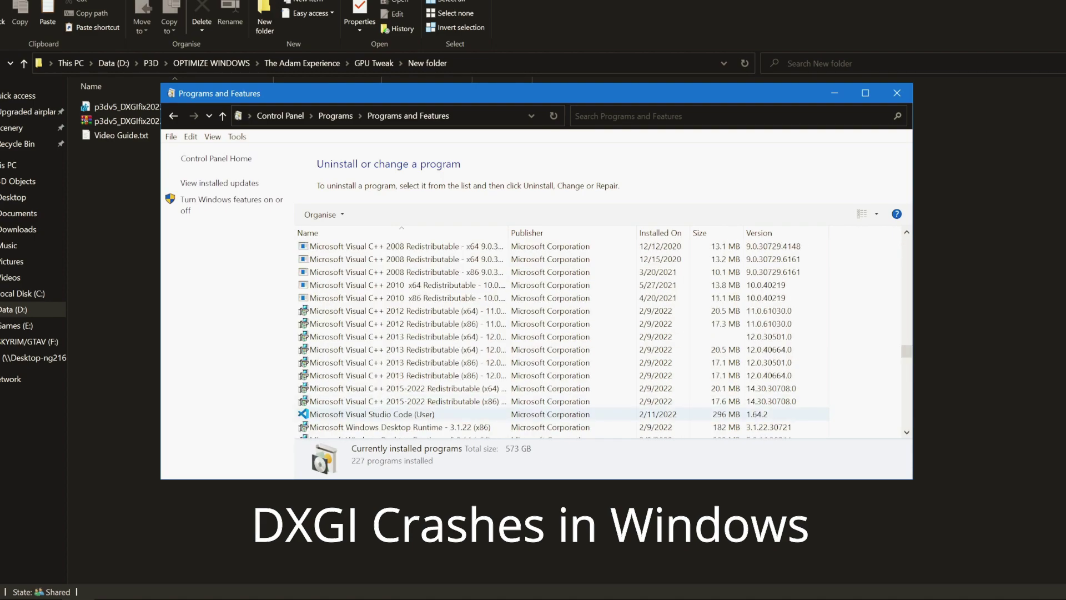
Step: Start the Visual C++ 2015-2022 Redistributable (x86) modify setup, then cancel it
{"action": "left_click", "coordinate": [403, 401]}
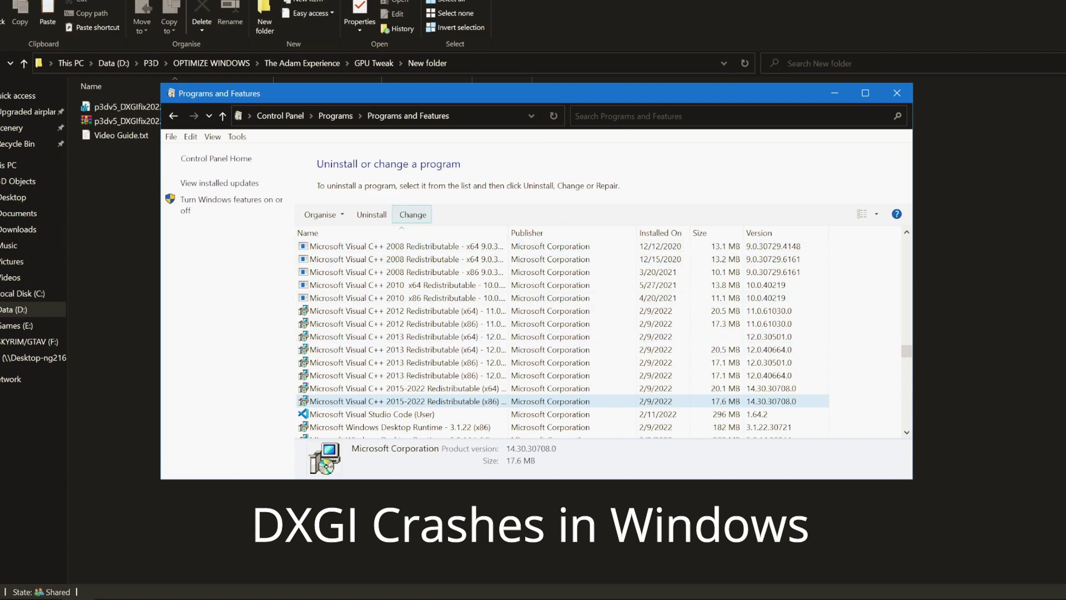
{"action": "left_click", "coordinate": [411, 218]}
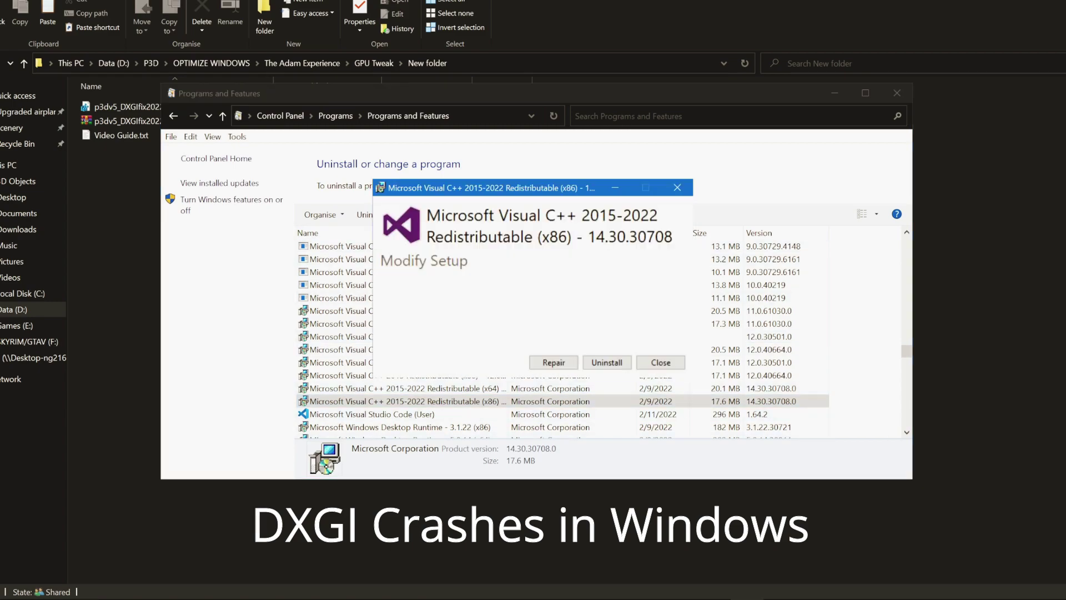
{"action": "left_click", "coordinate": [661, 362]}
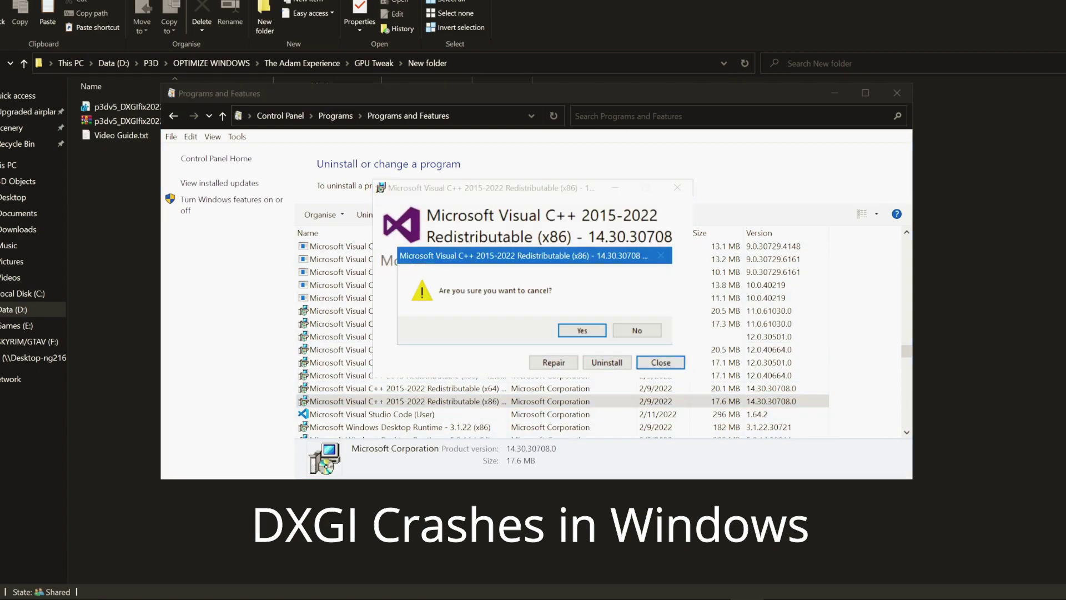
{"action": "left_click", "coordinate": [582, 331]}
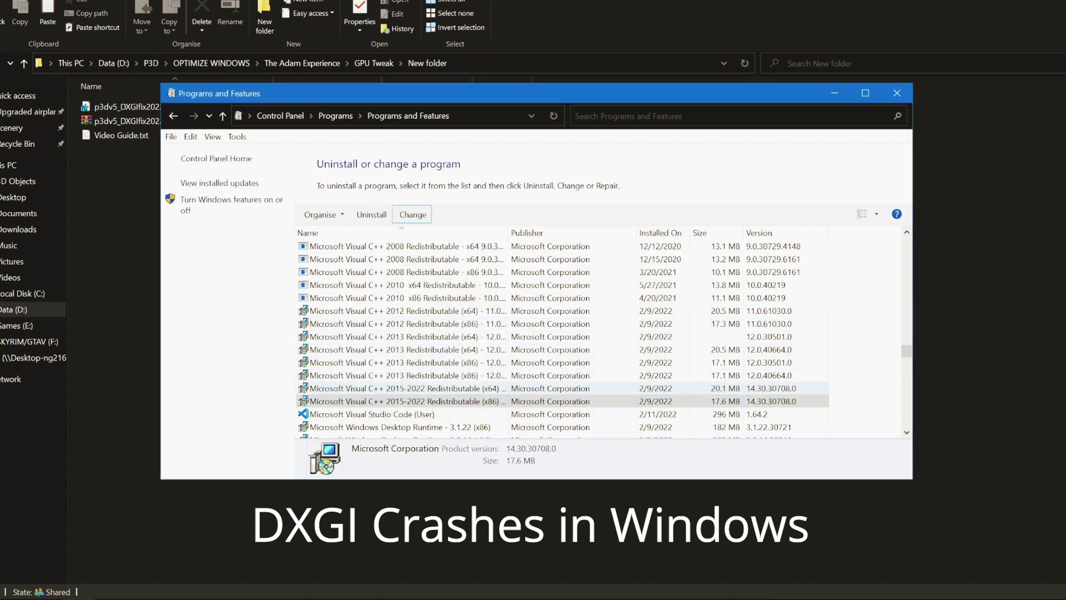
{"action": "scroll", "coordinate": [563, 337], "scroll_direction": "up", "scroll_amount": 2}
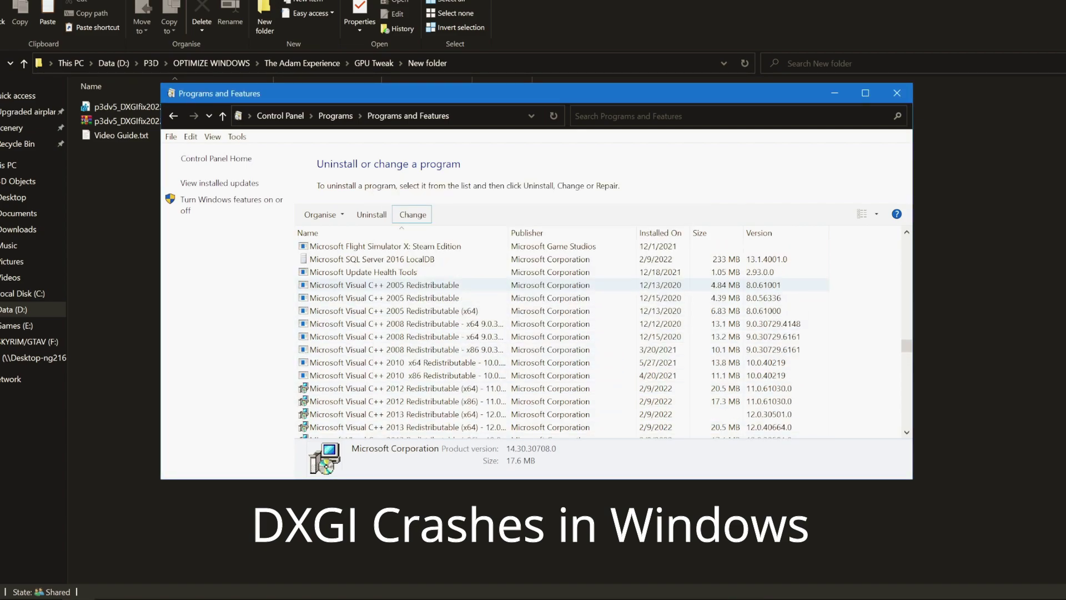
{"action": "scroll", "coordinate": [563, 337], "scroll_direction": "up", "scroll_amount": 4}
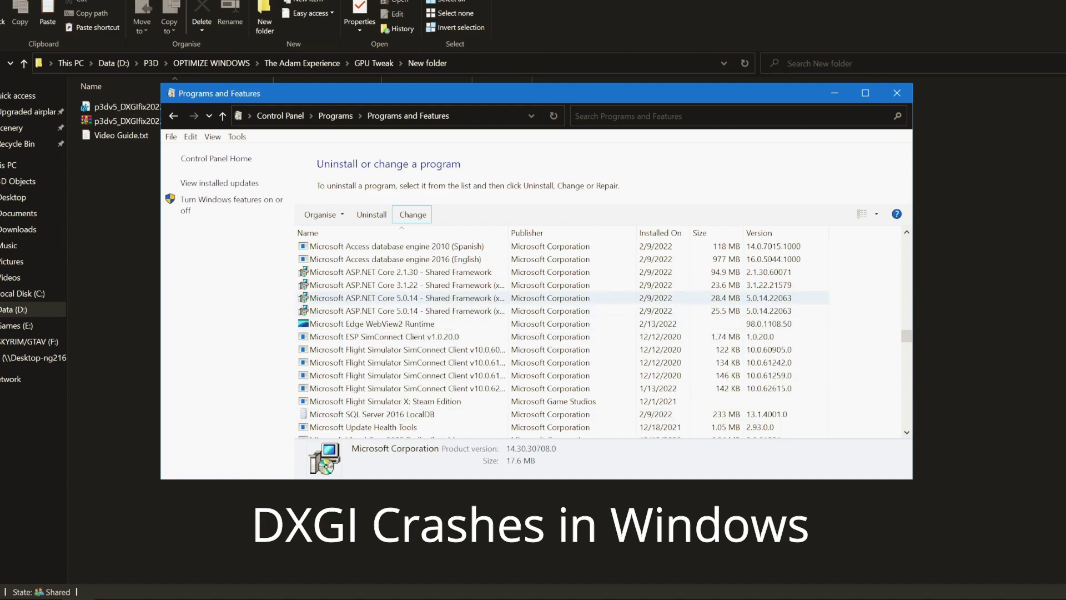
Step: Start the ASP.NET Core 5.0.14 Shared Framework modify setup, then cancel it
{"action": "left_click", "coordinate": [388, 297]}
{"action": "left_click", "coordinate": [413, 214]}
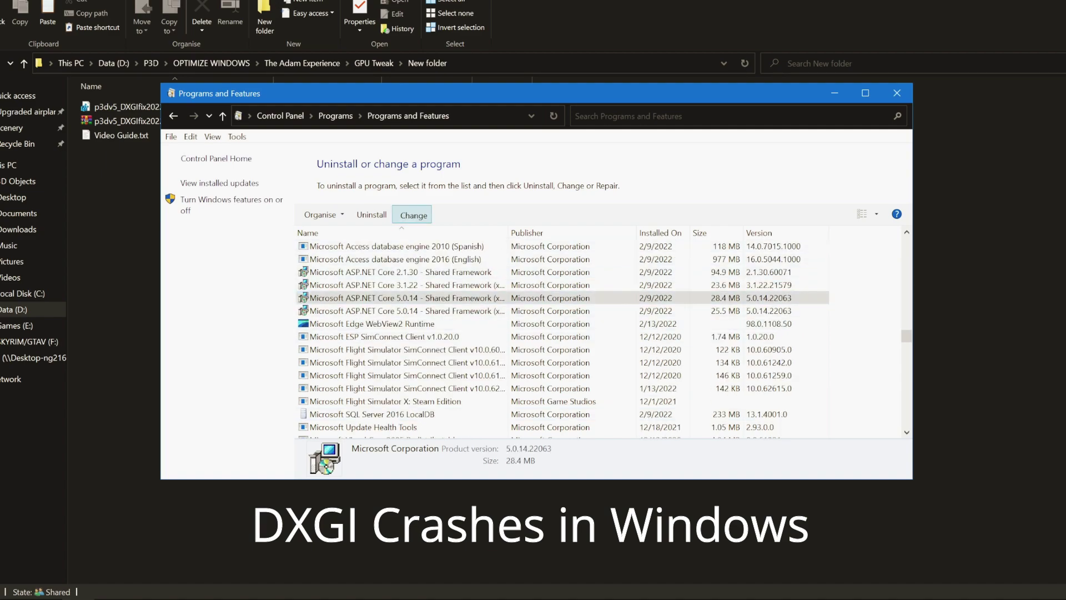
{"action": "left_click", "coordinate": [691, 374]}
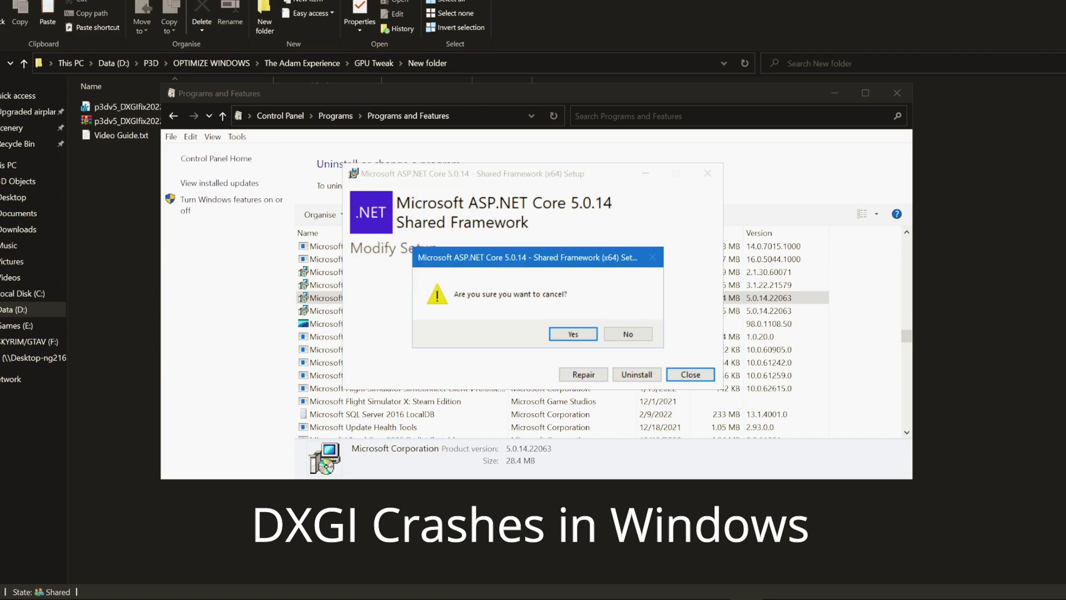
{"action": "left_click", "coordinate": [573, 334]}
Step: Select Windows Desktop Runtime 3.1.22 (x86), then close Programs and Features
{"action": "scroll", "coordinate": [561, 336], "scroll_direction": "down", "scroll_amount": 9}
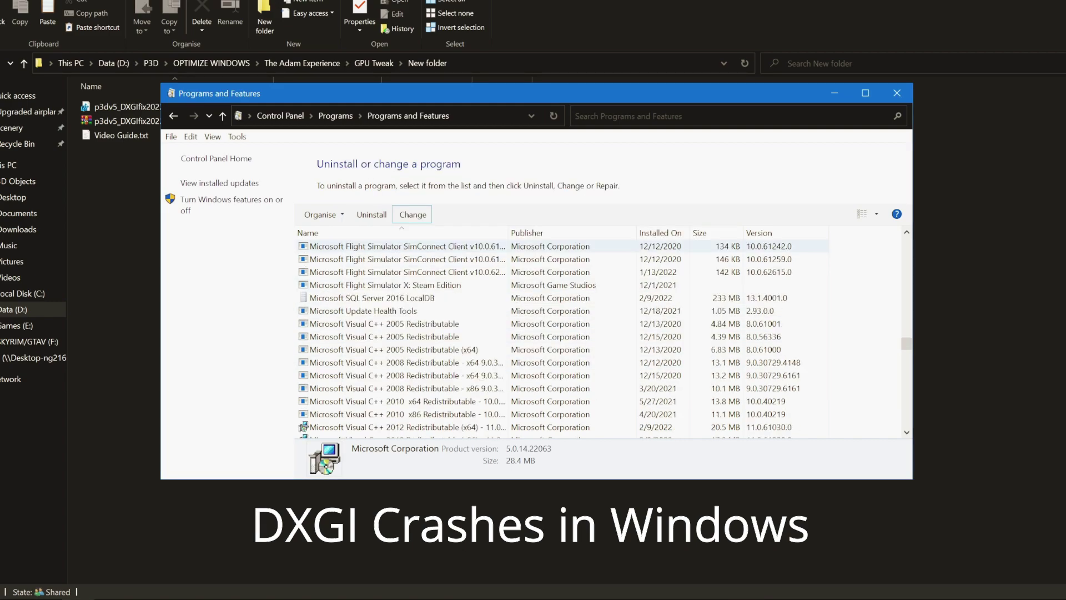
{"action": "left_click", "coordinate": [399, 349]}
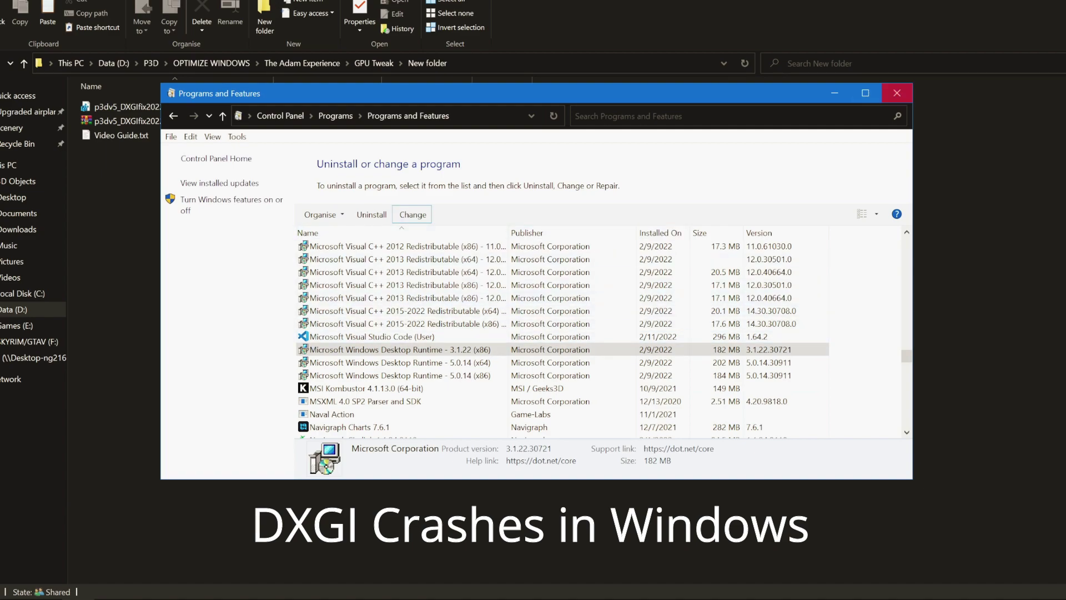
{"action": "left_click", "coordinate": [897, 93]}
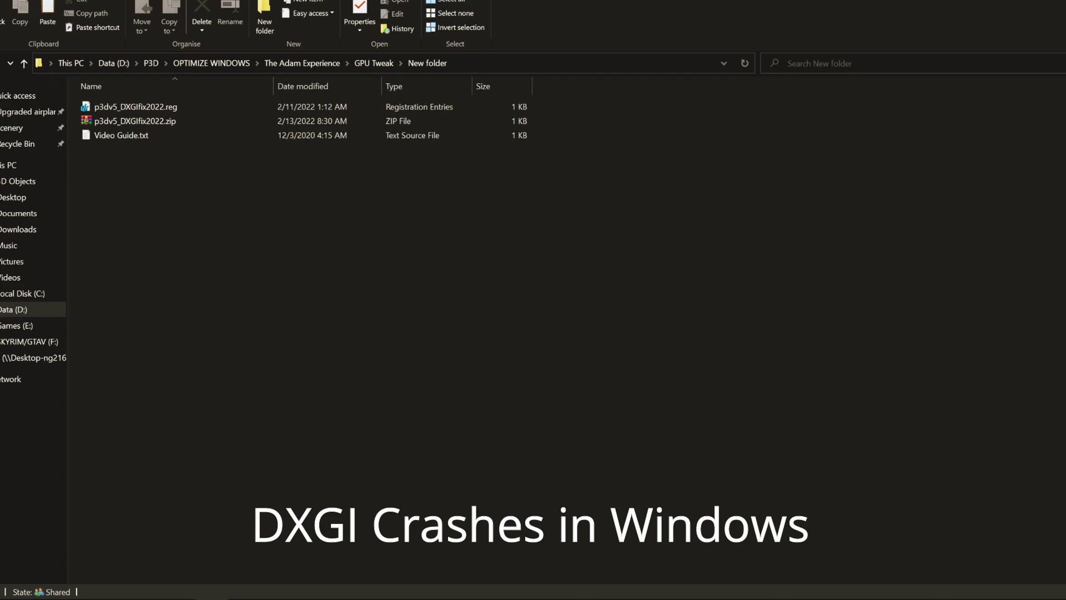
Step: Launch Command Prompt as administrator from search and run sfc /scannow
{"action": "mouse_move", "coordinate": [10, 587]}
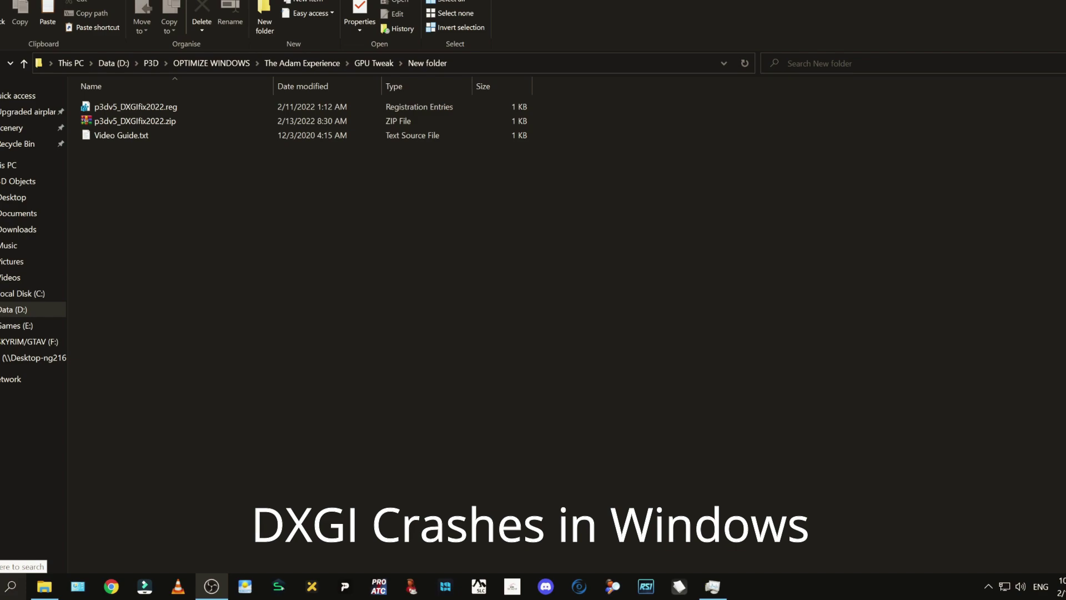
{"action": "left_click", "coordinate": [10, 586]}
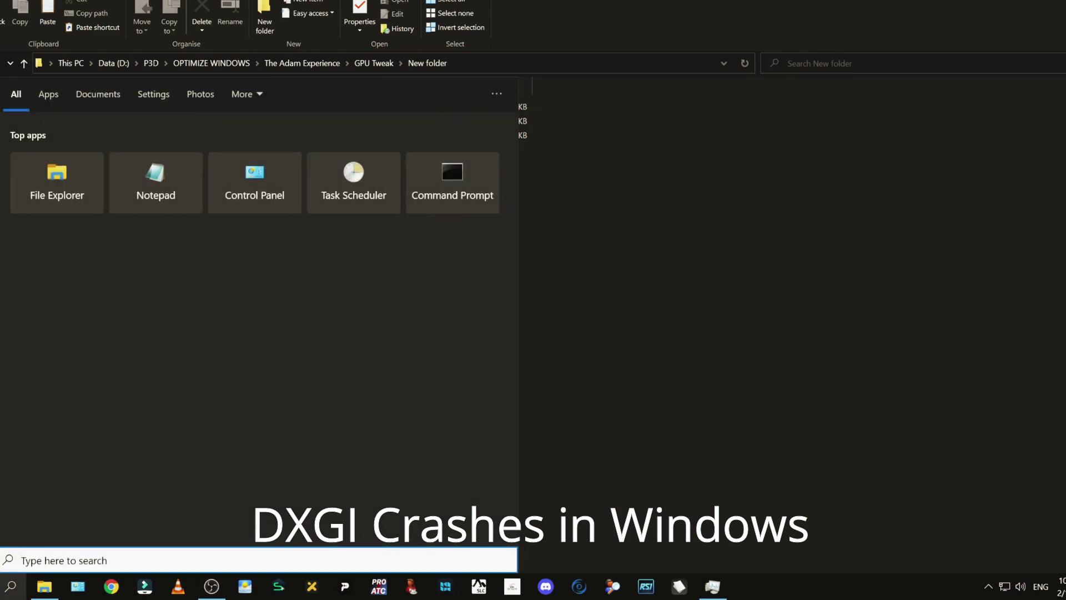
{"action": "type", "text": "cxmd"}
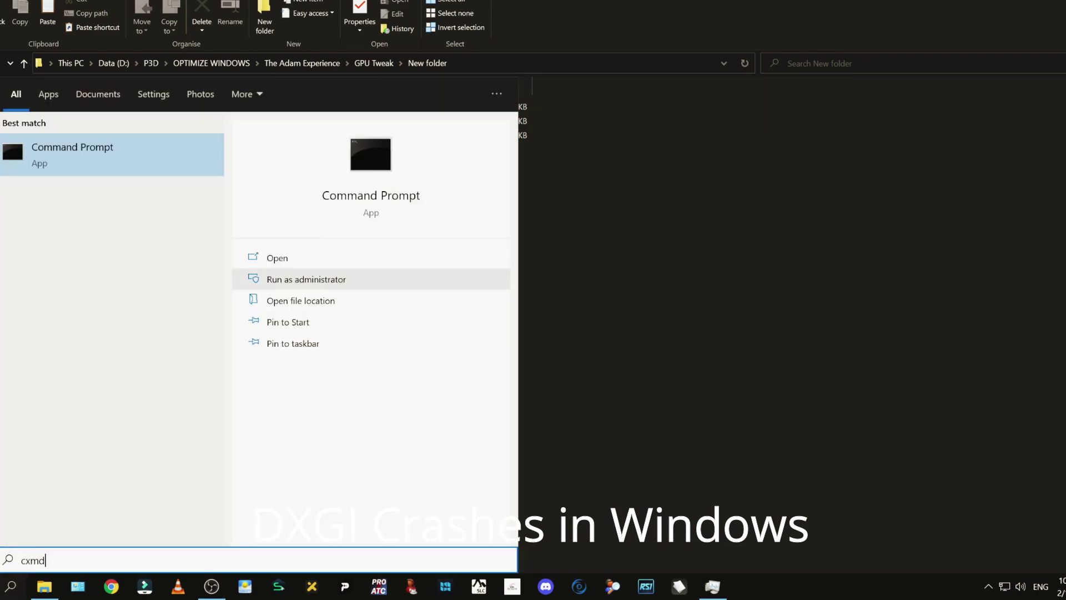
{"action": "left_click", "coordinate": [306, 279]}
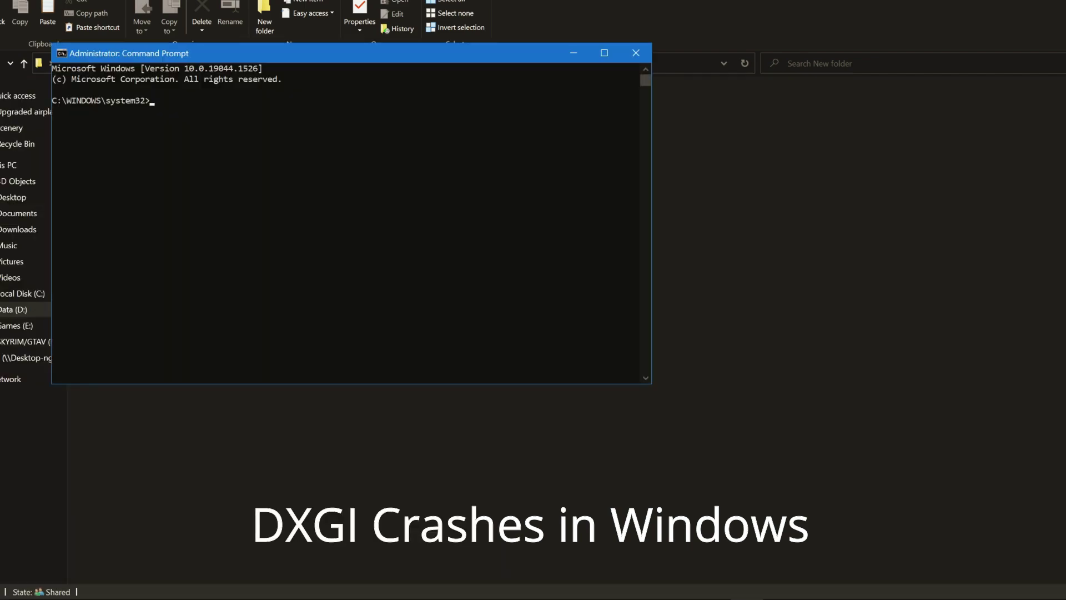
{"action": "type", "text": "sfc /scannow"}
{"action": "key", "text": "Return"}
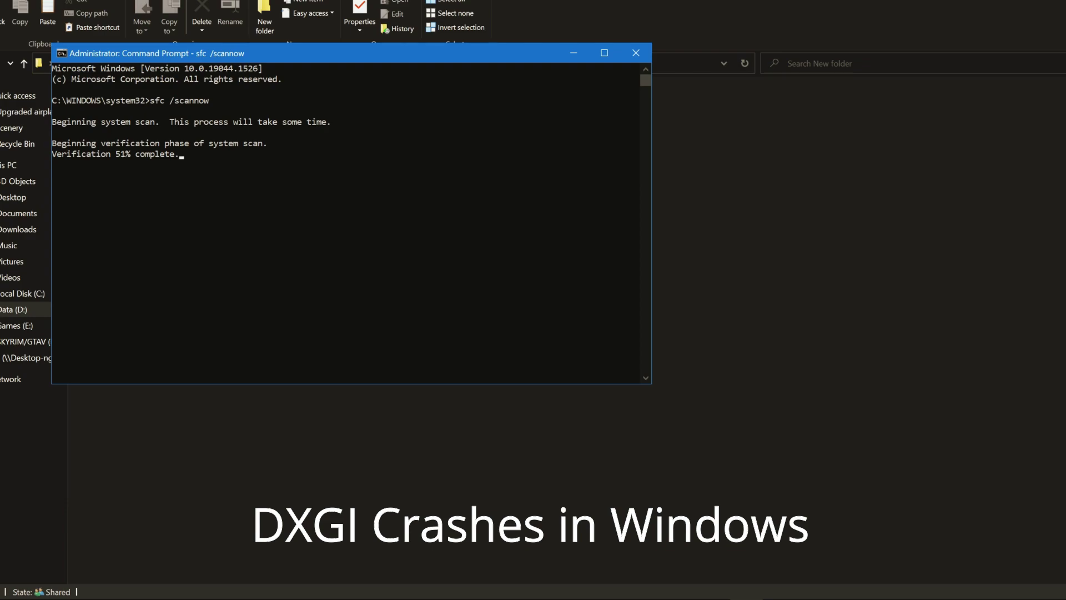
Step: Move the console aside, wait for the scan to report no integrity violations, then close it
{"action": "left_click_drag", "start_coordinate": [333, 52], "coordinate": [712, 206]}
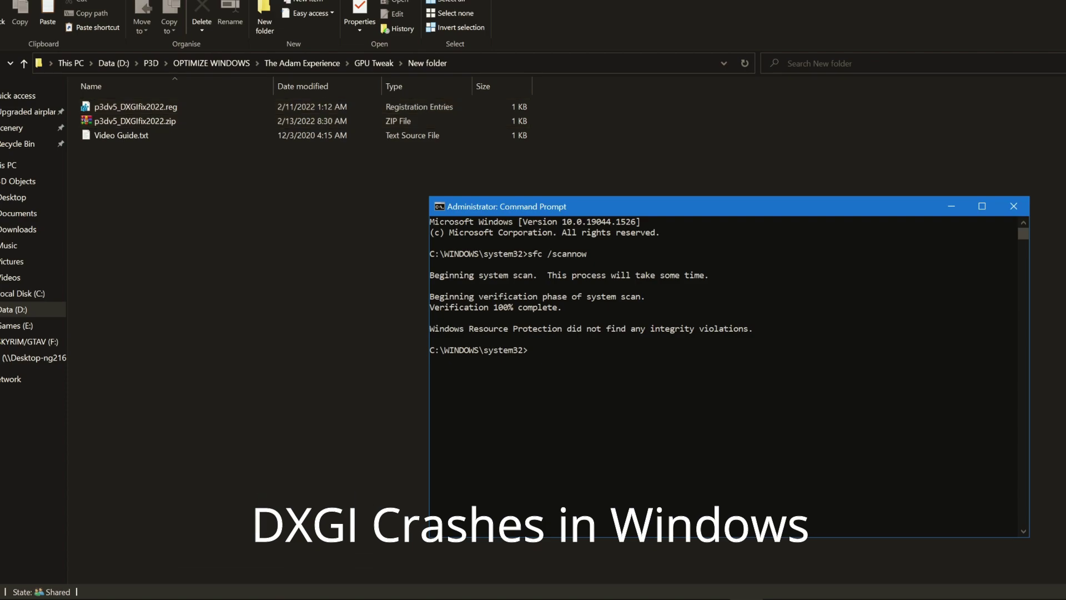
{"action": "left_click", "coordinate": [1014, 206]}
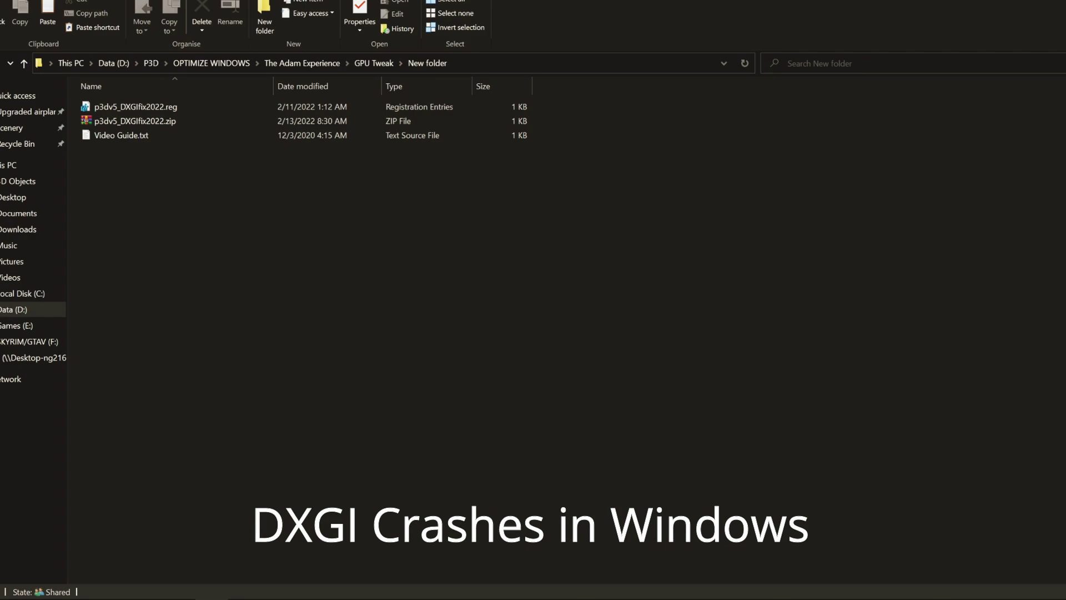
Step: Open p3dv5_DXGIfix2022.reg in Visual Studio Code from its context menu
{"action": "left_click", "coordinate": [136, 107]}
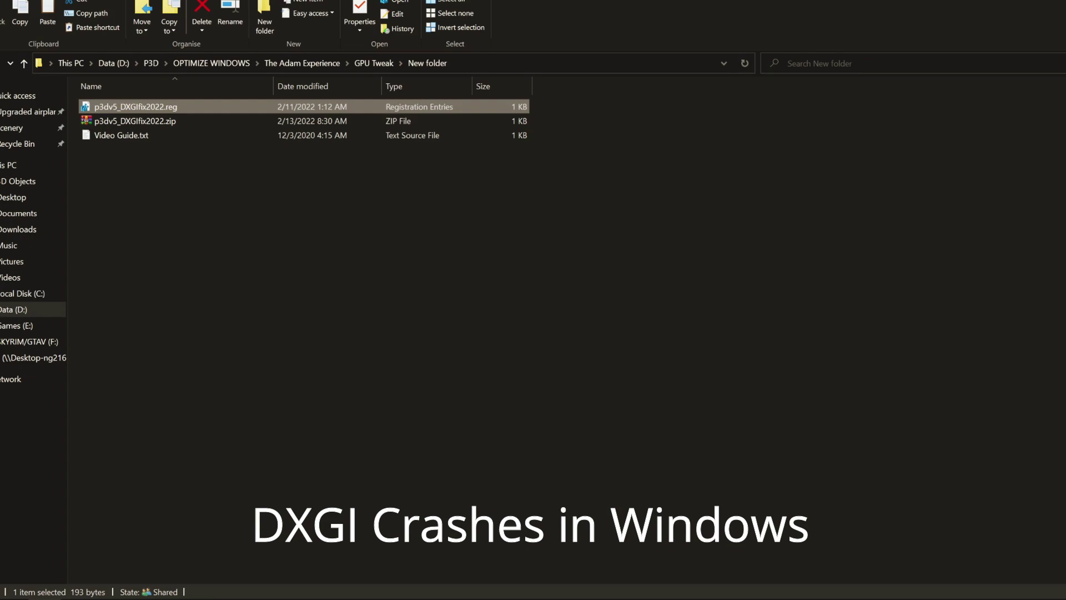
{"action": "right_click", "coordinate": [111, 116]}
{"action": "key", "text": "Escape"}
{"action": "key", "text": "Up"}
{"action": "key", "text": "shift+F10"}
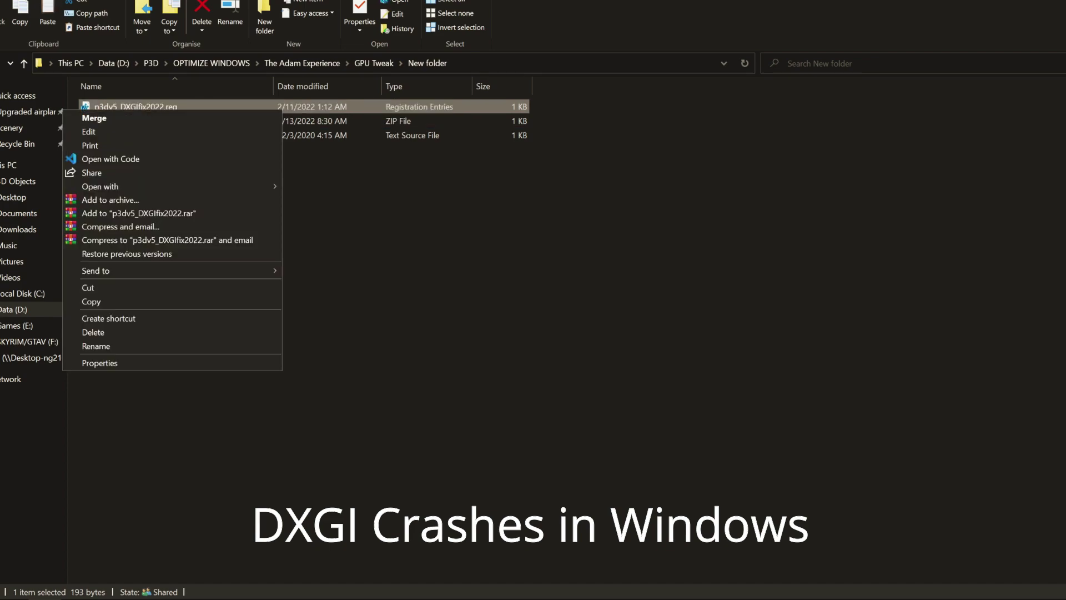
{"action": "key", "text": "Escape"}
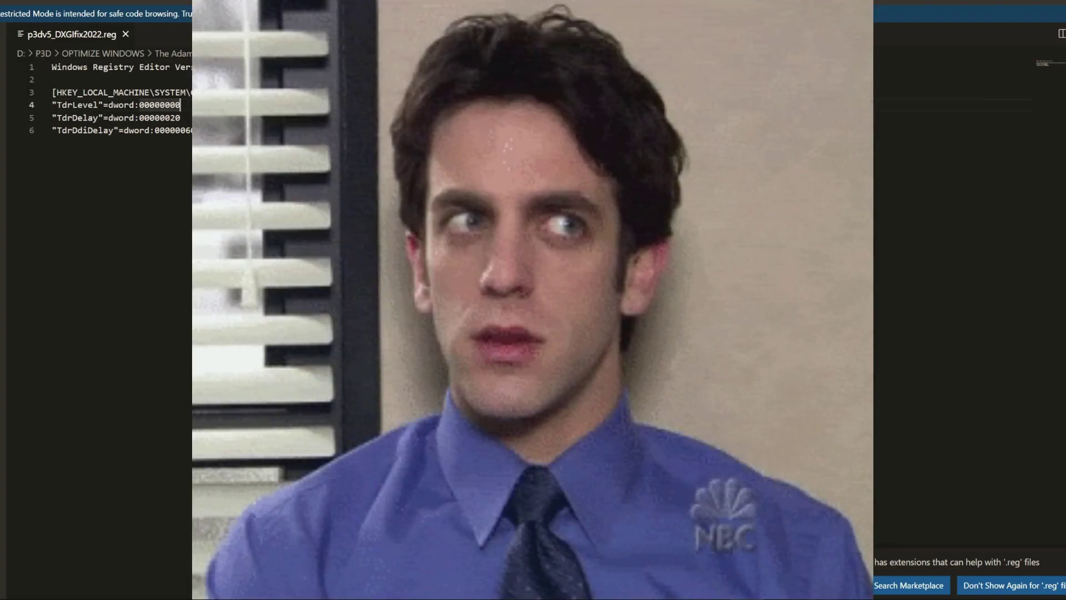
Step: Change the TdrLevel value on line 4 to dword:00000003
{"action": "left_click_drag", "start_coordinate": [181, 105], "coordinate": [51, 105]}
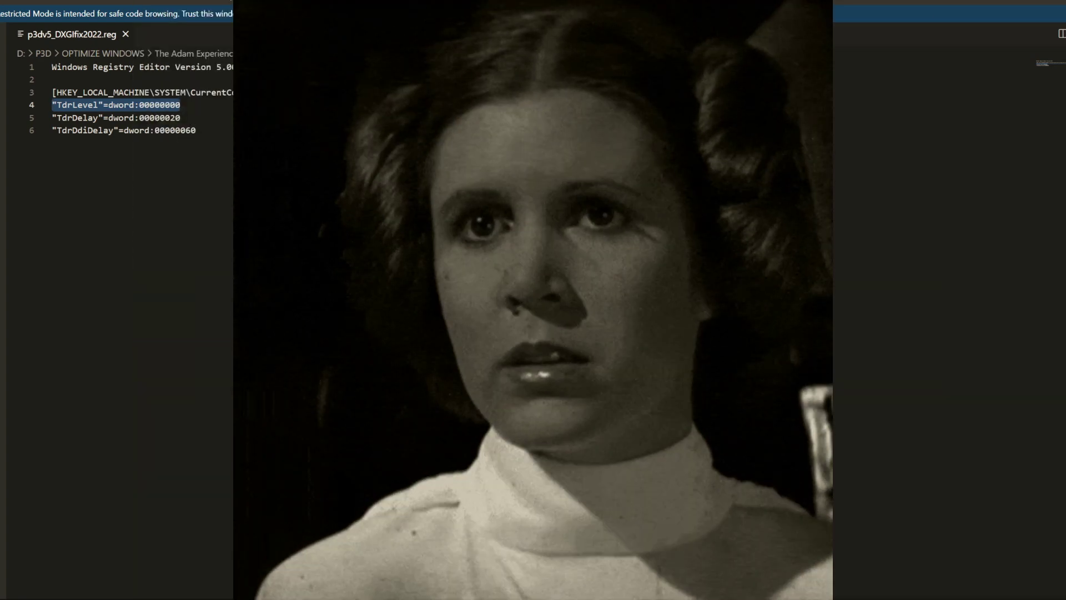
{"action": "left_click", "coordinate": [180, 105]}
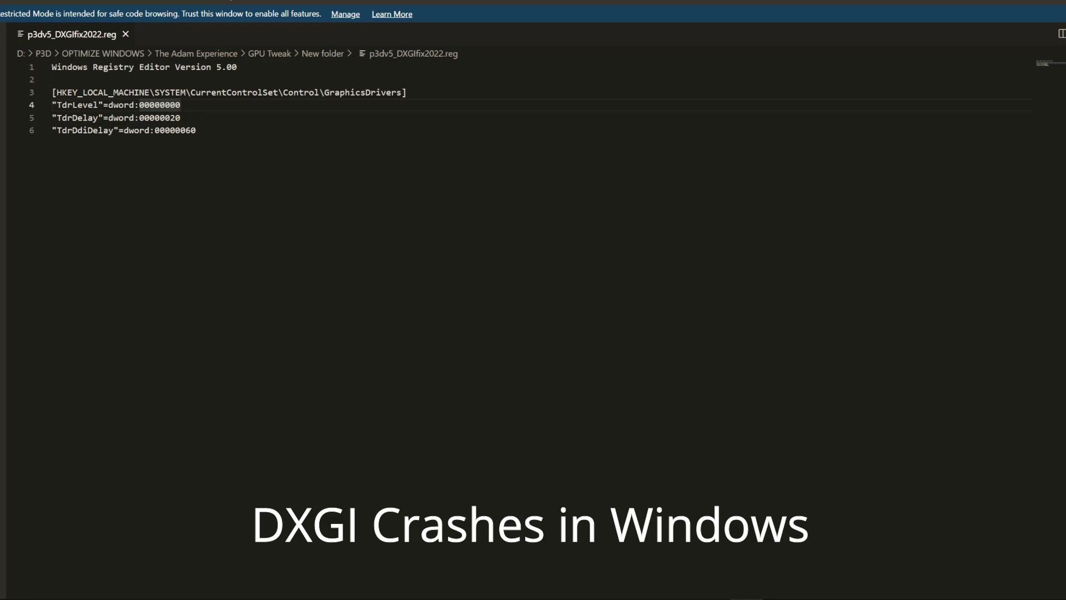
{"action": "type", "text": "00000003"}
Step: Save p3dv5_DXGIfix2022.reg via the File menu
{"action": "left_click", "coordinate": [11, 2]}
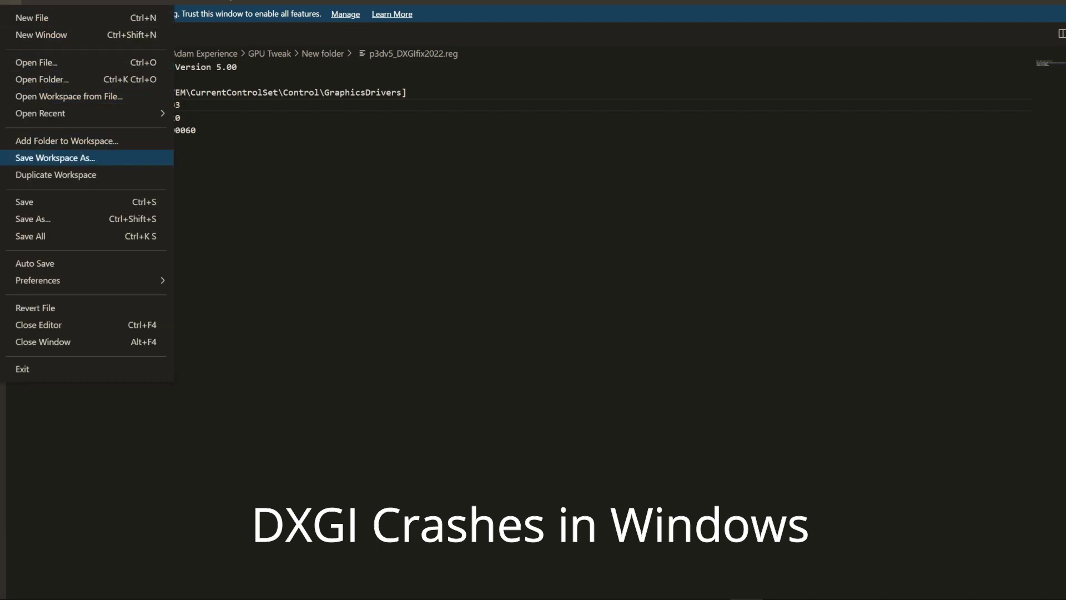
{"action": "key", "text": "Return"}
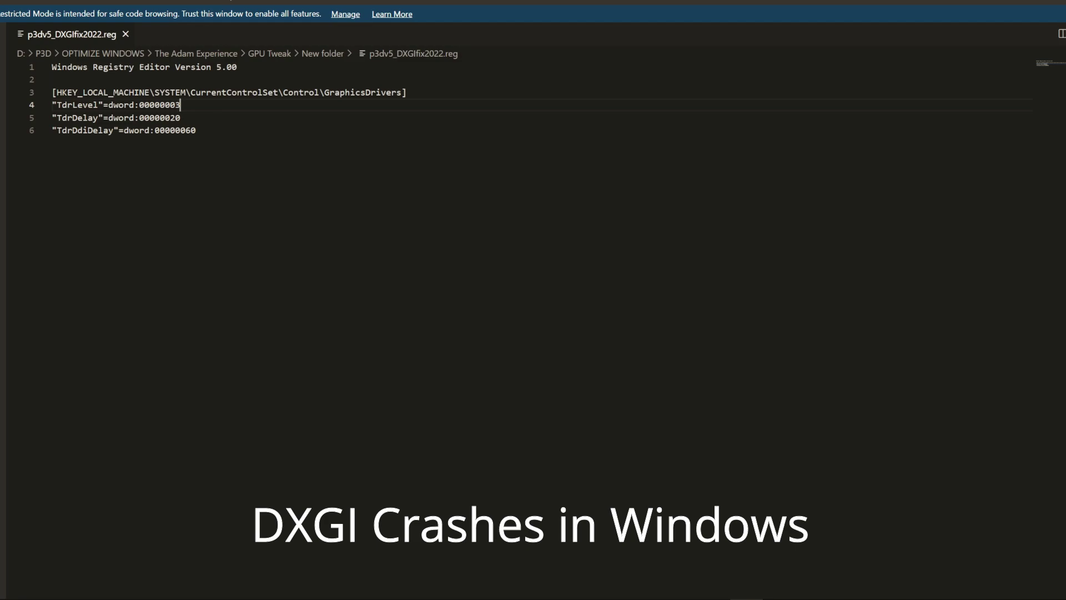
{"action": "left_click", "coordinate": [197, 129]}
{"action": "key", "text": "shift+Left"}
{"action": "left_click_drag", "start_coordinate": [196, 130], "coordinate": [52, 105]}
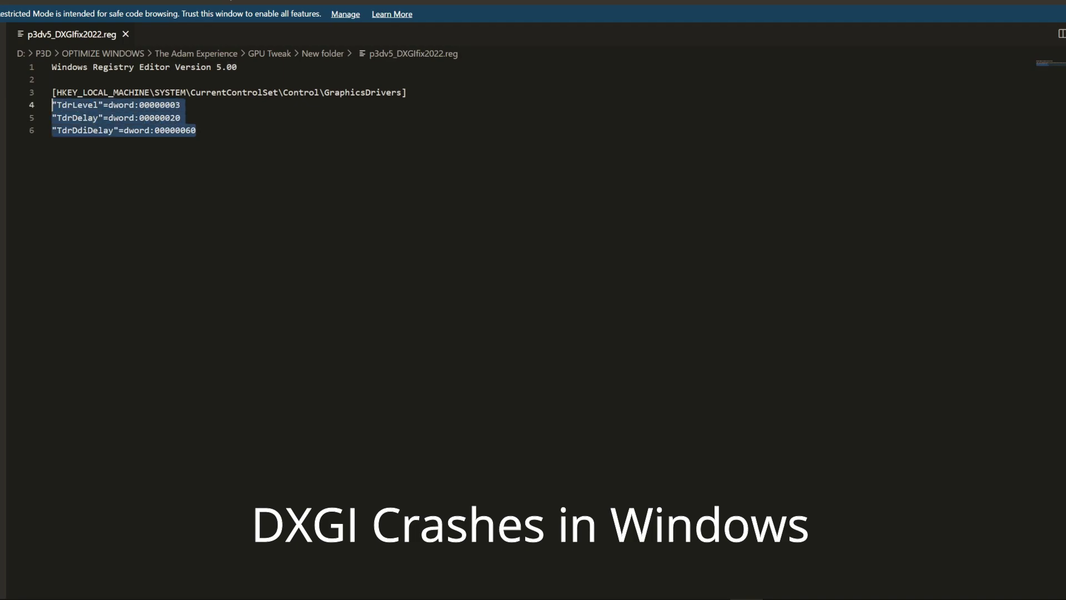
{"action": "left_click", "coordinate": [180, 105]}
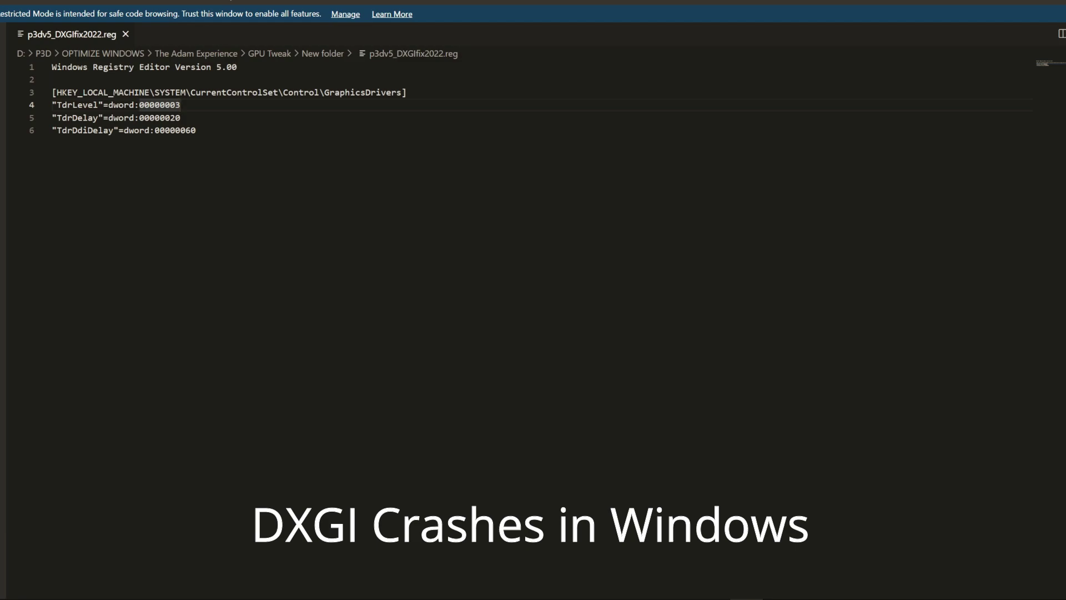
Step: Revert TdrLevel to dword:00000000 and save p3dv5_DXGIfix2022.reg
{"action": "key", "text": "BackSpace"}
{"action": "type", "text": "0"}
{"action": "key", "text": "alt+f"}
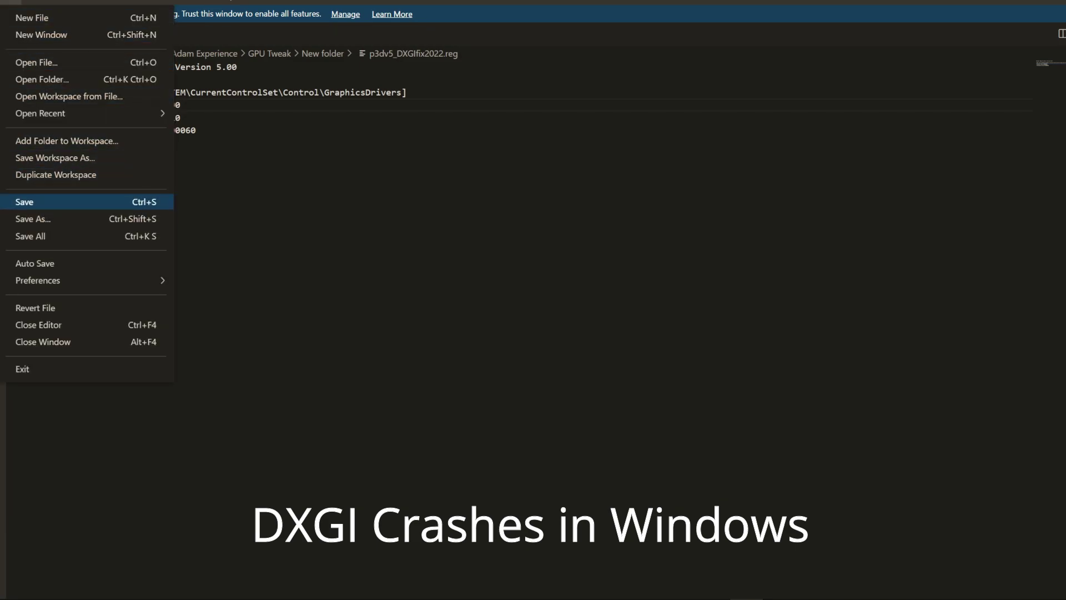
{"action": "key", "text": "Return"}
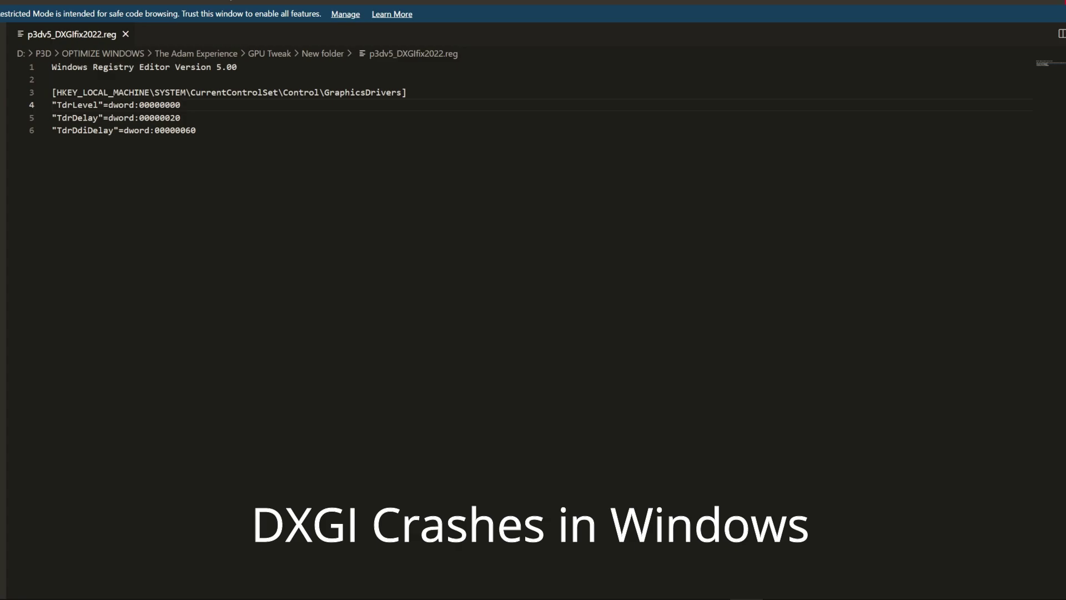